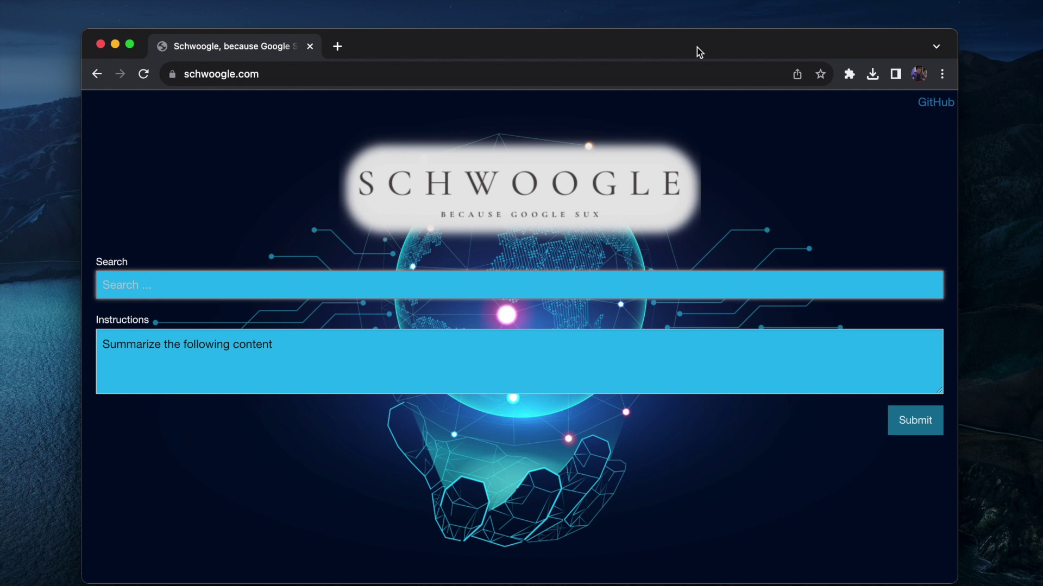
- Search Schwoogle for 'Leonardo DaVinco' with the default 'Summarize the following content' instructions
text(Leonardo DaVinco)
key(Return)
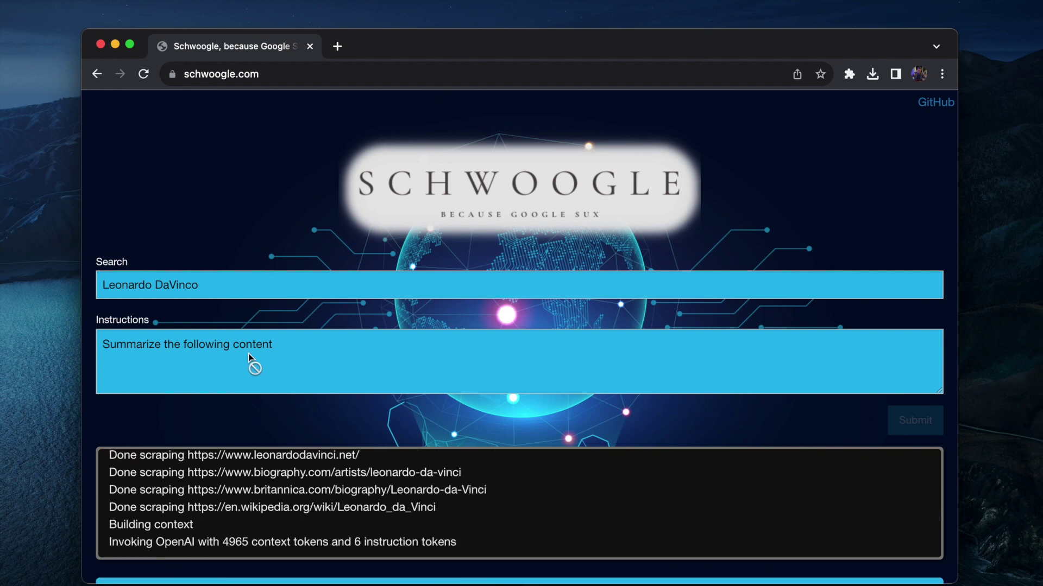
- Resubmit with instructions 'Give me all historical highlights as a Markdown bulleted list'
scroll(892, 418, down, 5)
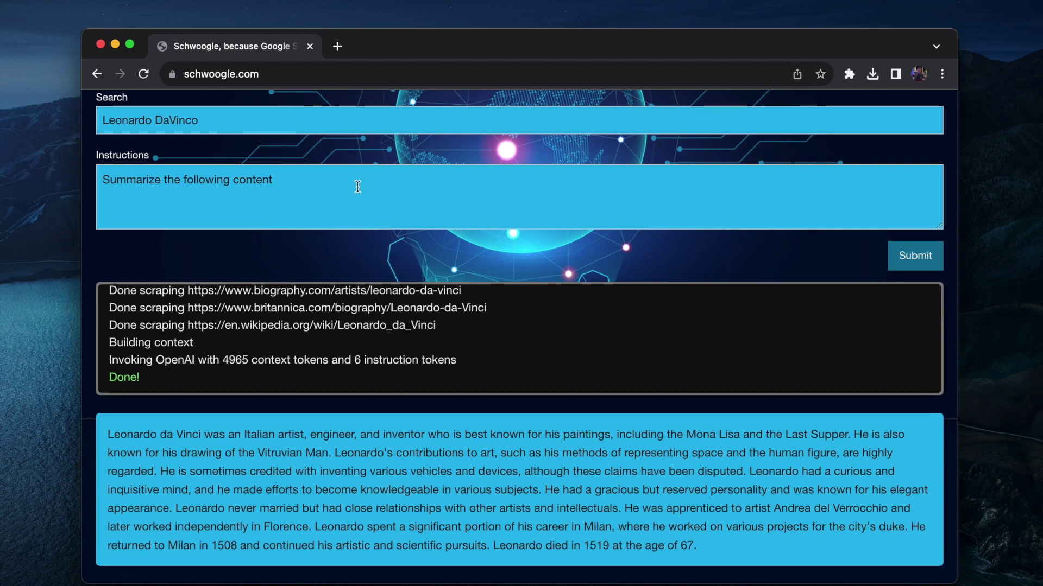
click(357, 187)
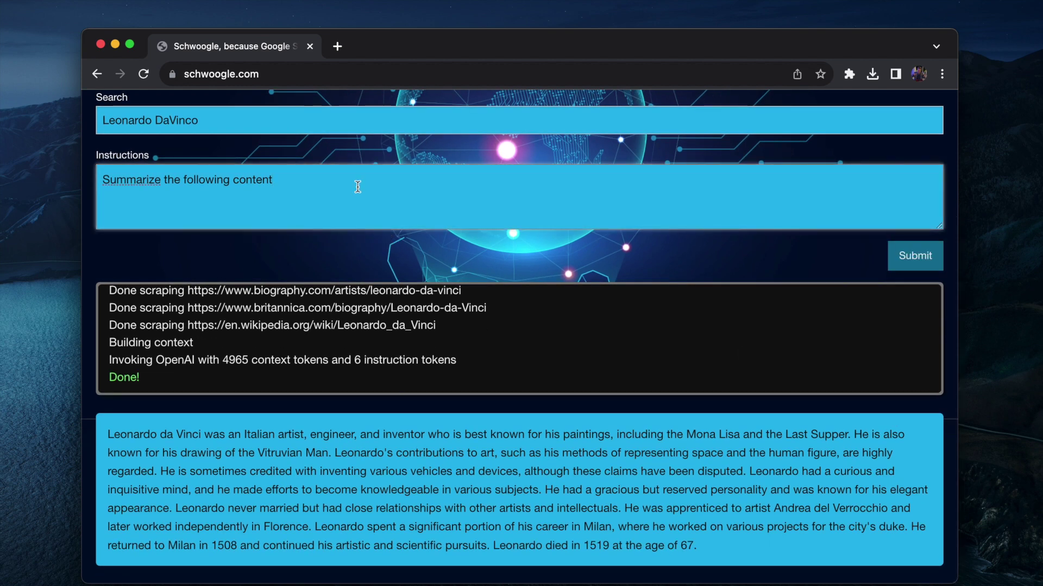
key(super+a)
text(G)
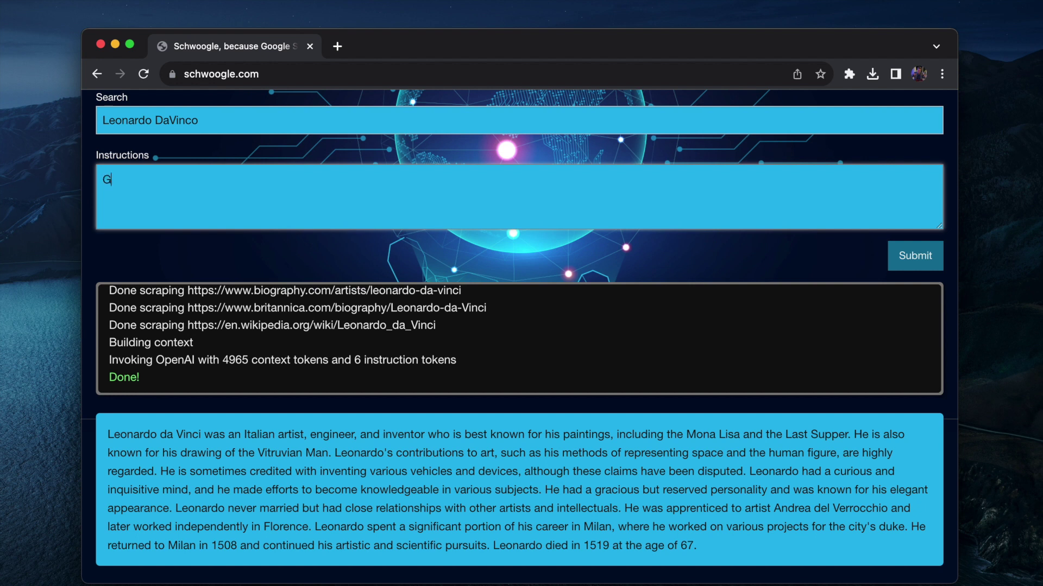
text(ive me all historical highlights)
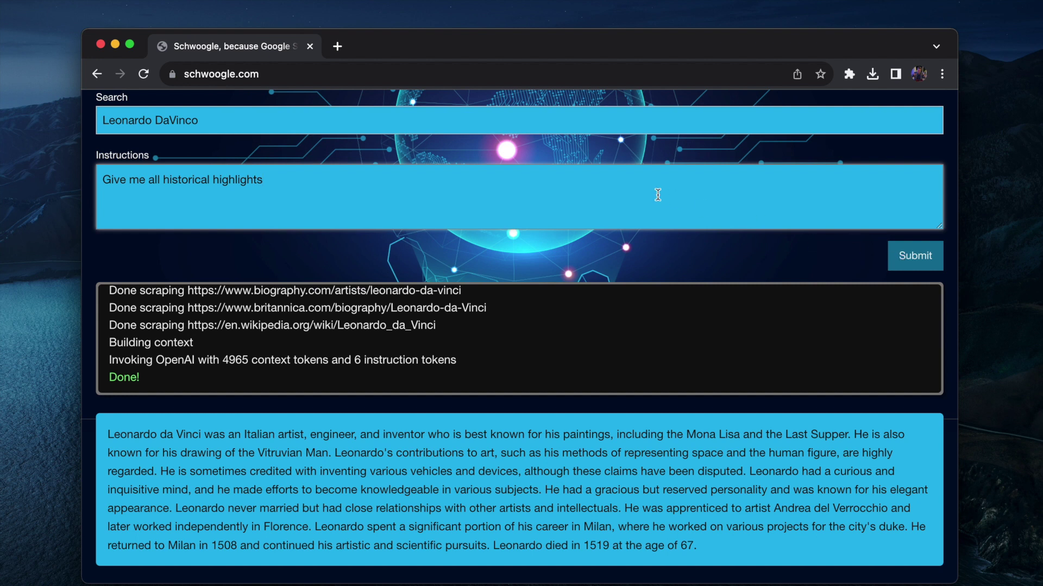
text( as Markdown bulleted)
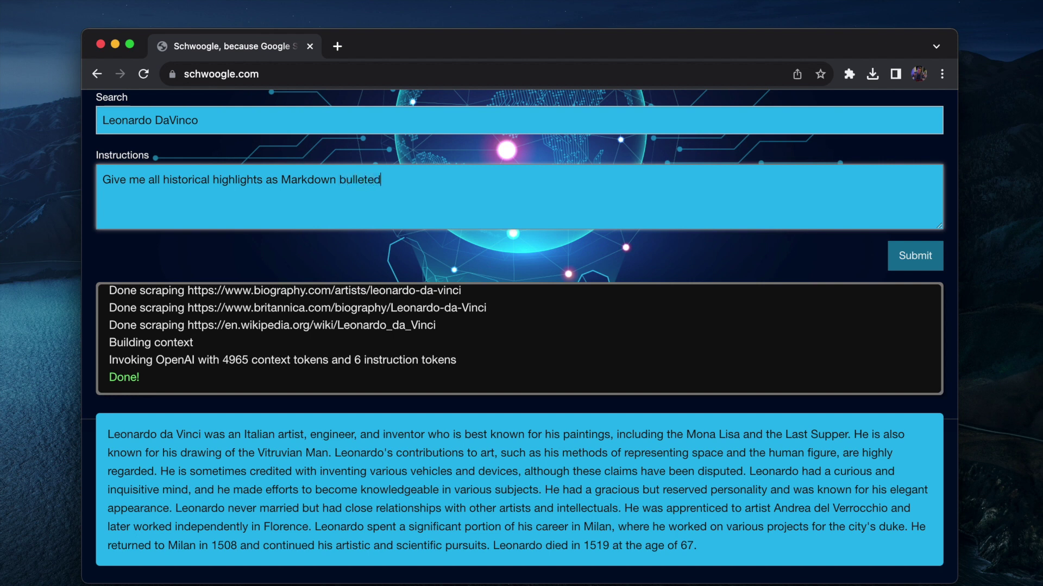
text( lista)
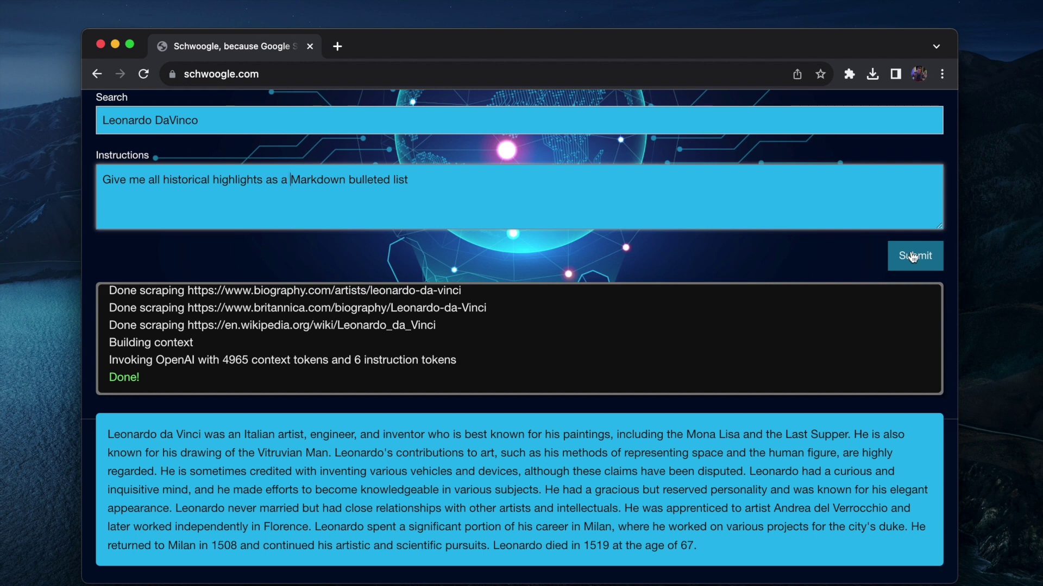
click(913, 257)
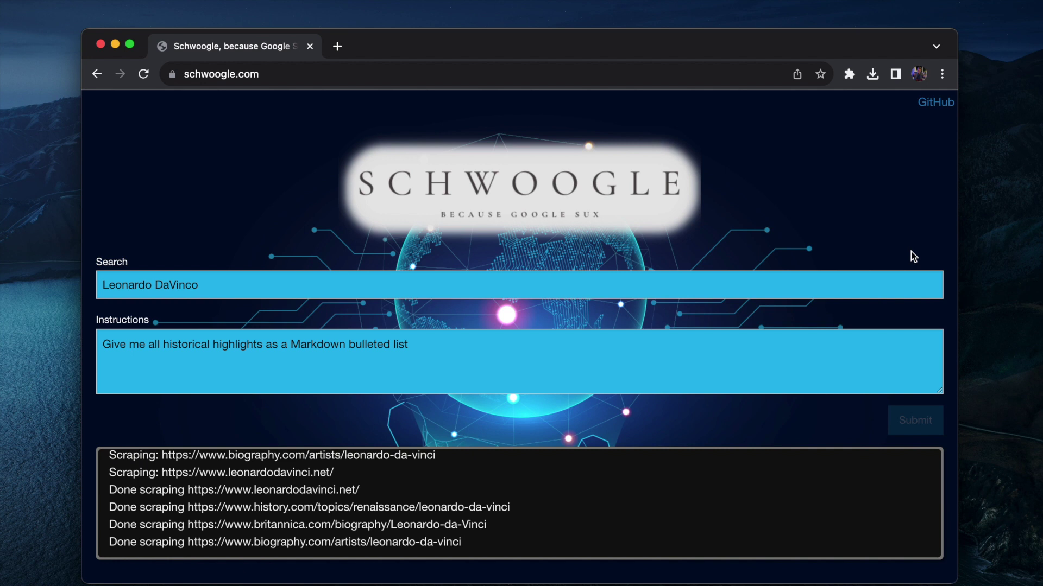
- Open the cnn.com story about the Nvidia and AMD CEOs and select its web address
key(super+t)
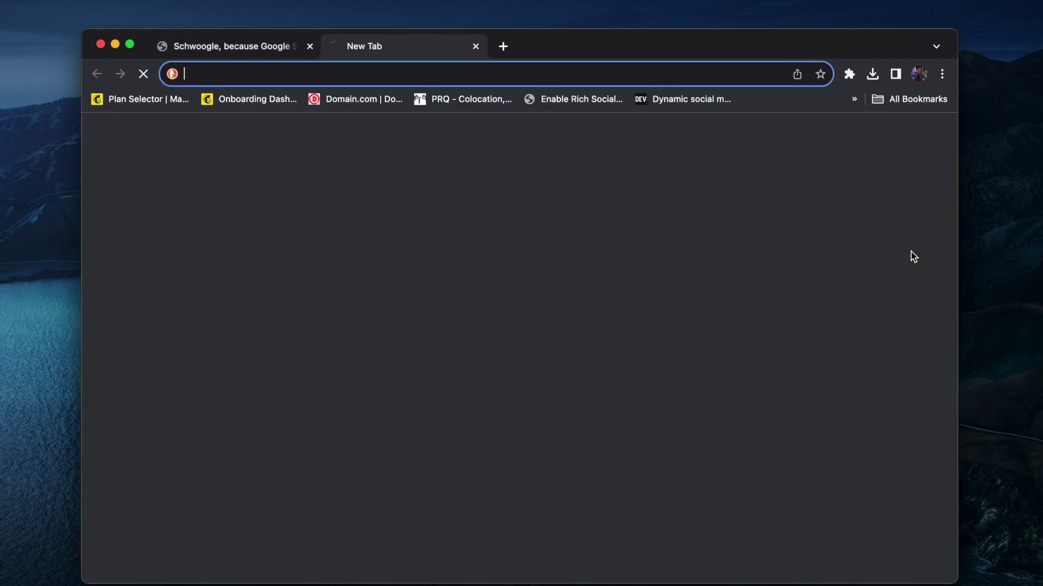
text(cnn.com)
key(Return)
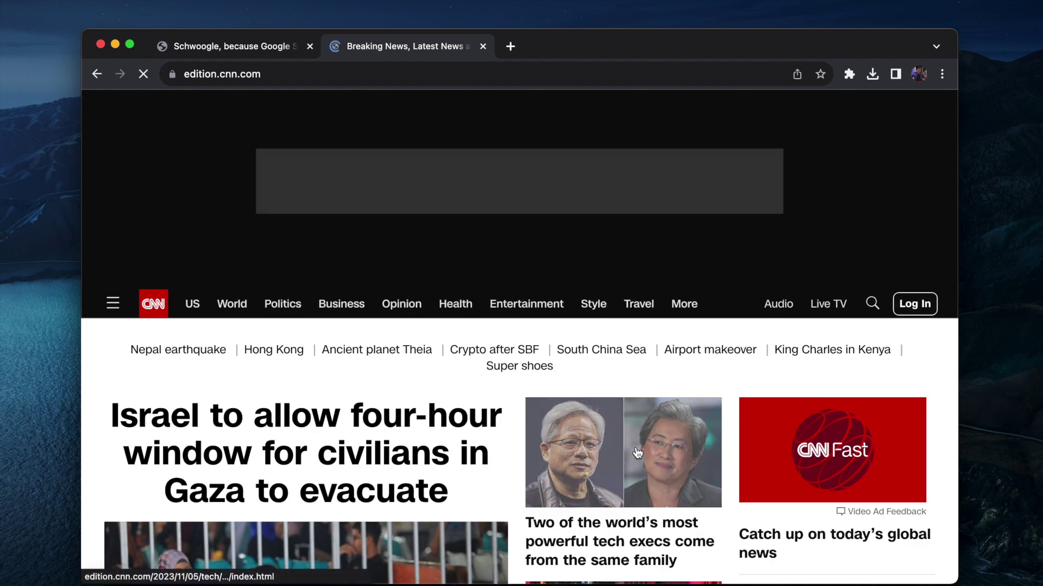
click(637, 452)
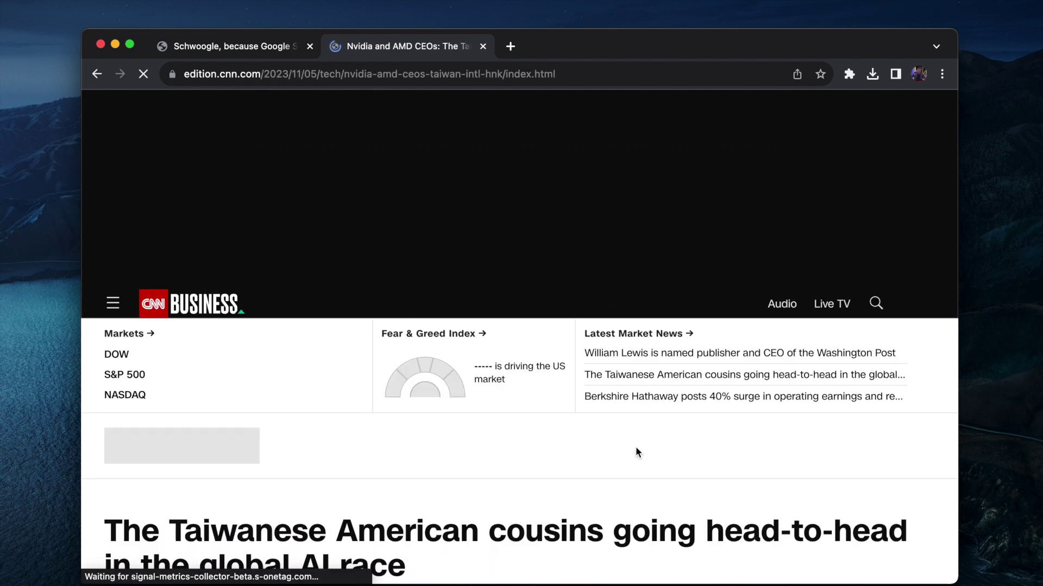
key(super+l)
key(super+c)
- Close the CNN tab and select the bulleted Leonardo highlights in the results
key(super+w)
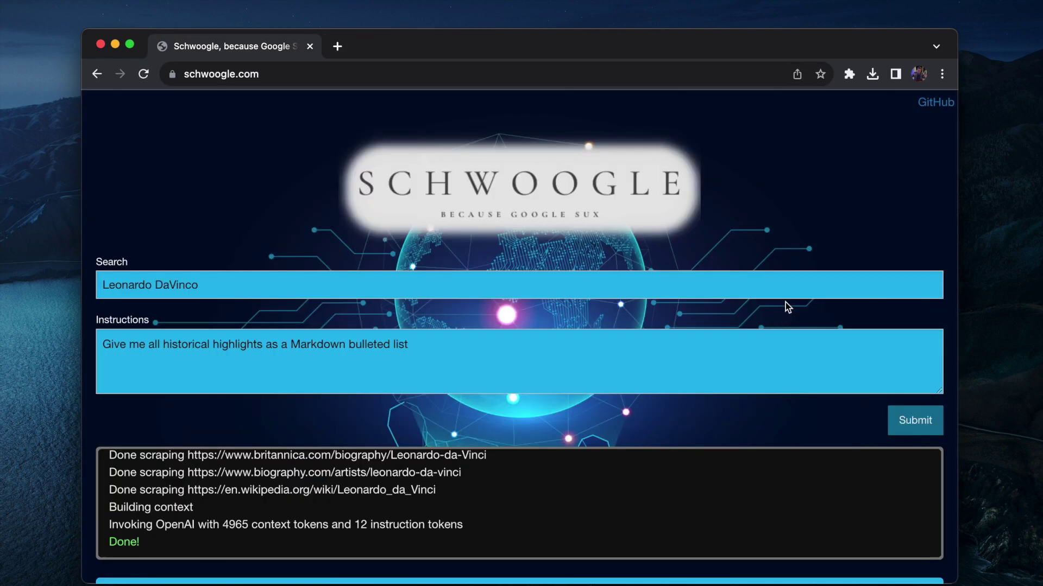
scroll(800, 310, down, 5)
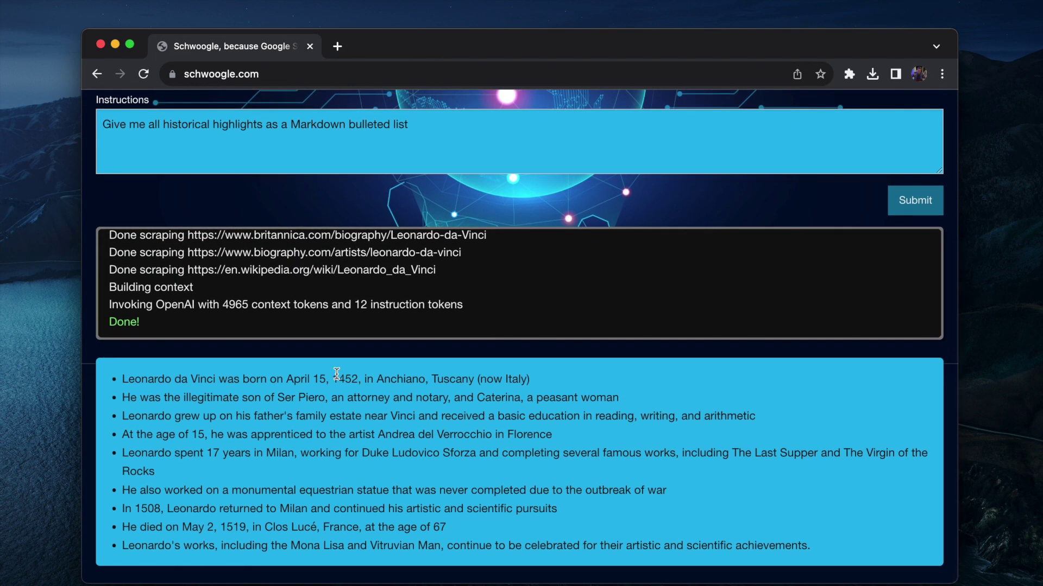
drag(122, 379, 693, 523)
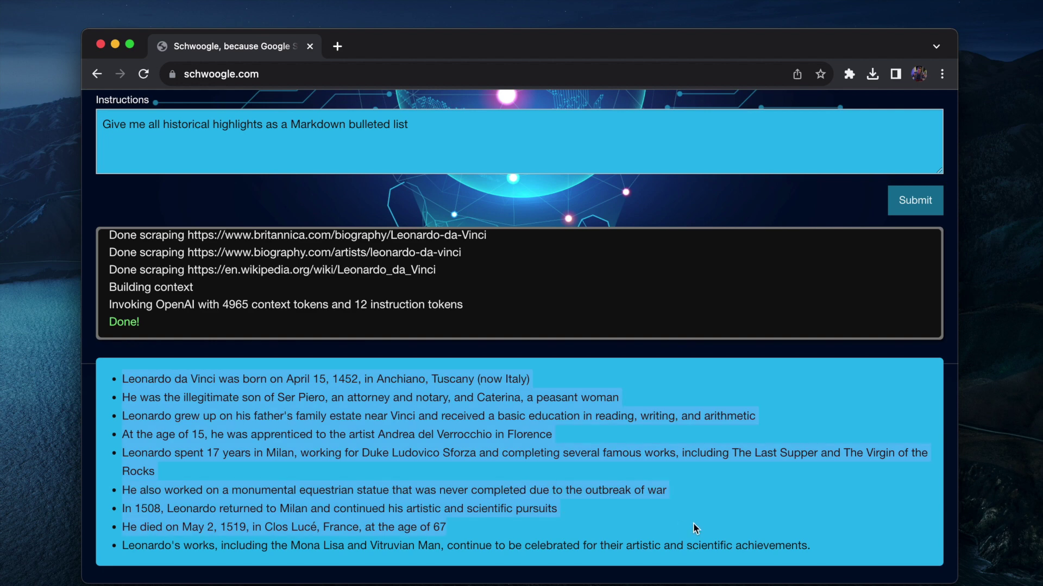
drag(810, 536, 823, 546)
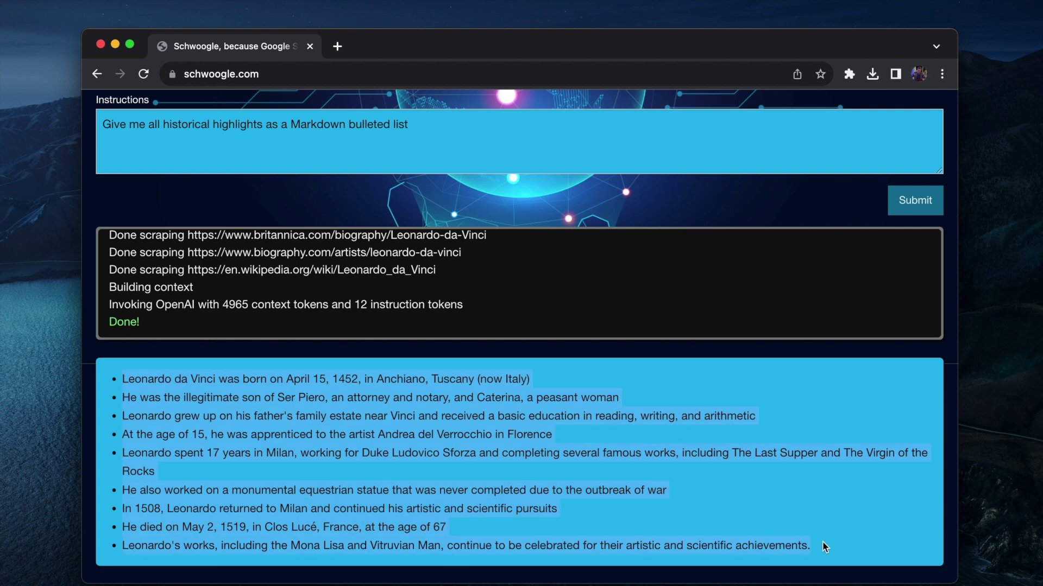
click(823, 546)
scroll(823, 546, up, 5)
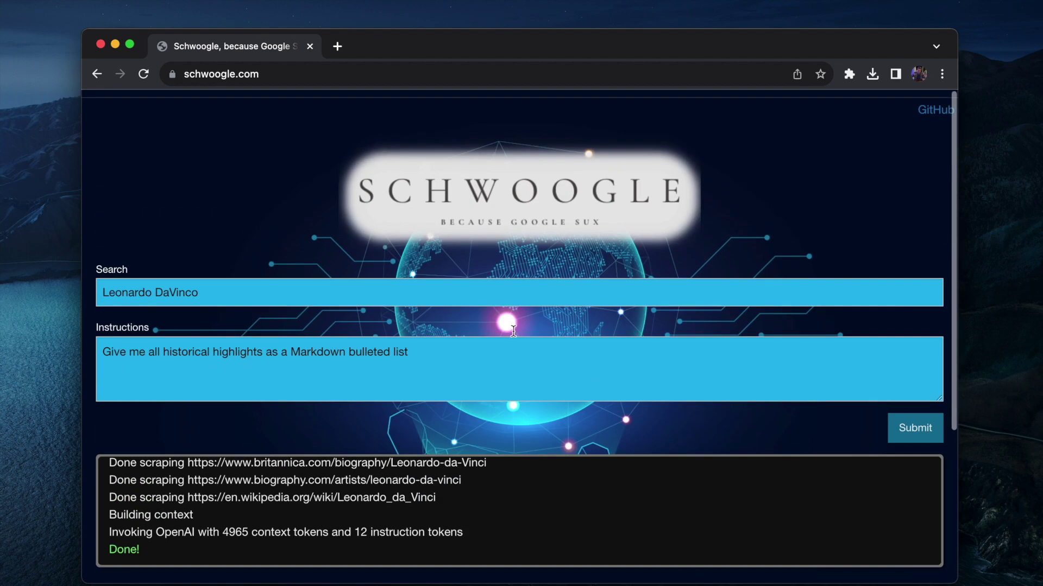
- Submit the pasted CNN article URL with instructions 'Create a two paragraph summary of the following'
click(421, 280)
key(super+a)
key(super+v)
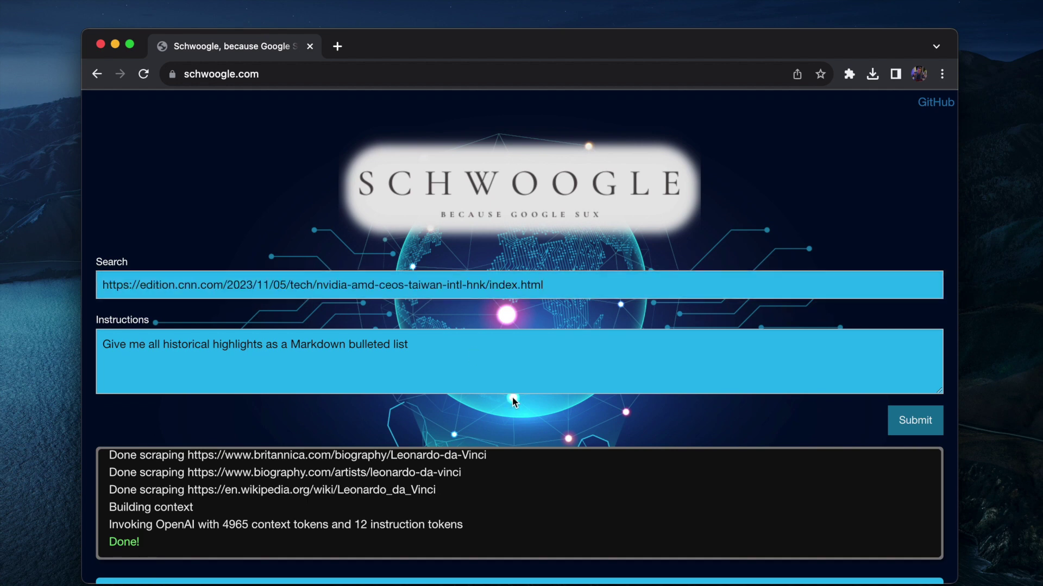
click(530, 376)
key(super+a)
text(Create )
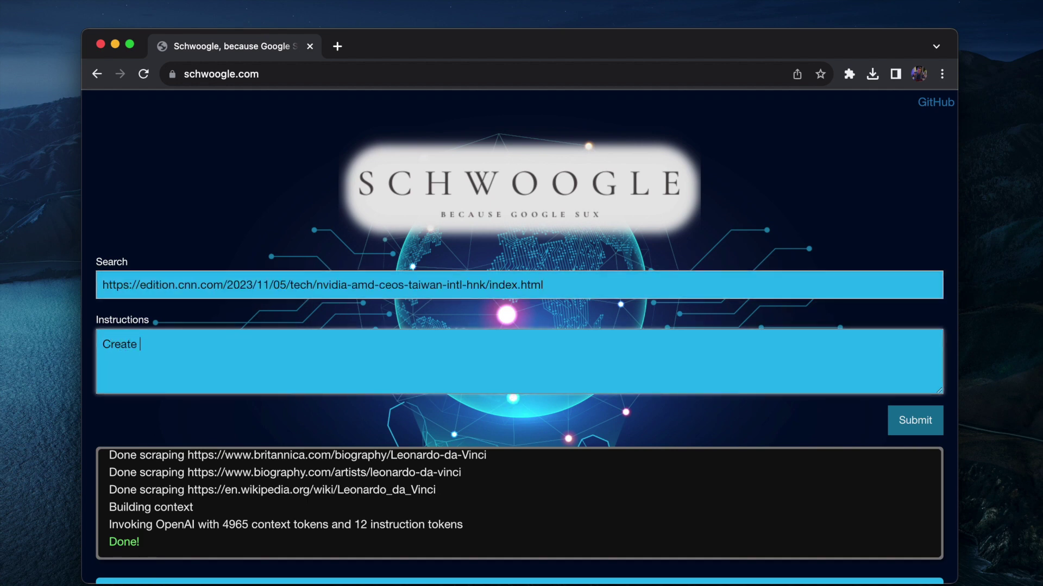
text(a two pa)
key(BackSpace)
text(paragraph summa)
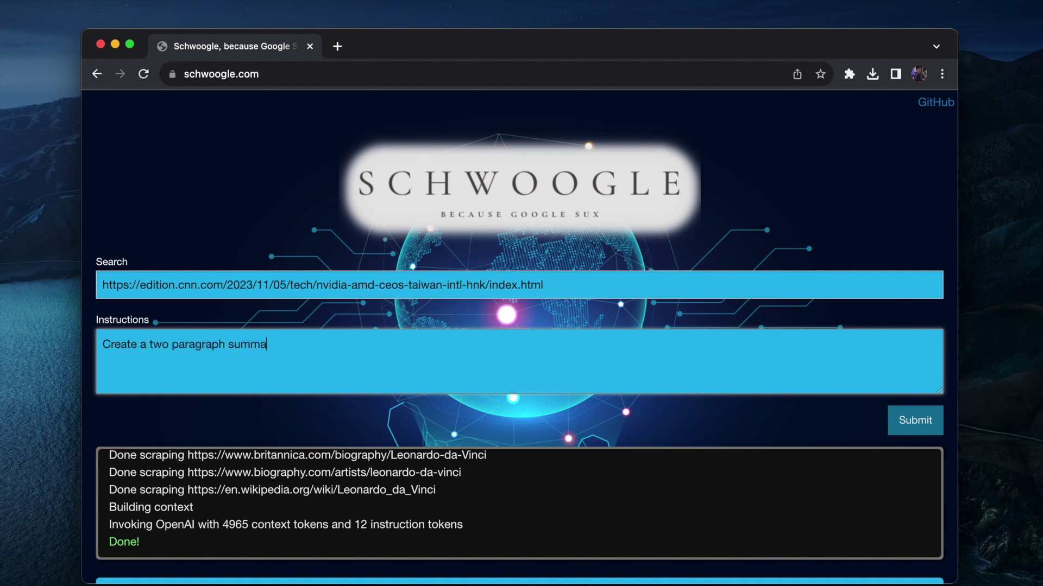
text(ry of the following)
click(916, 420)
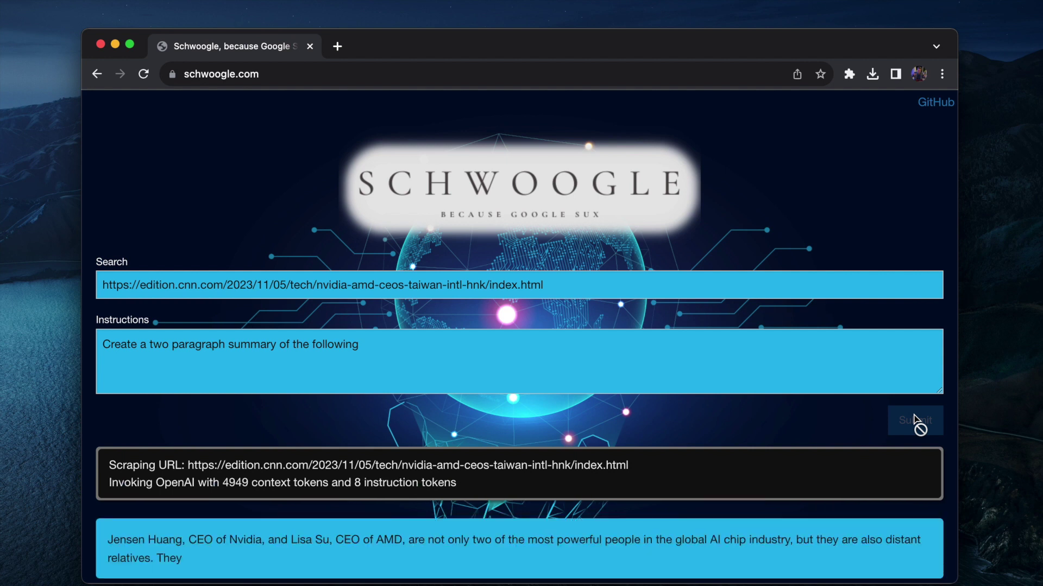
- Read through the finished Nvidia–AMD two-paragraph summary, then return to the Search field
scroll(758, 399, down, 2)
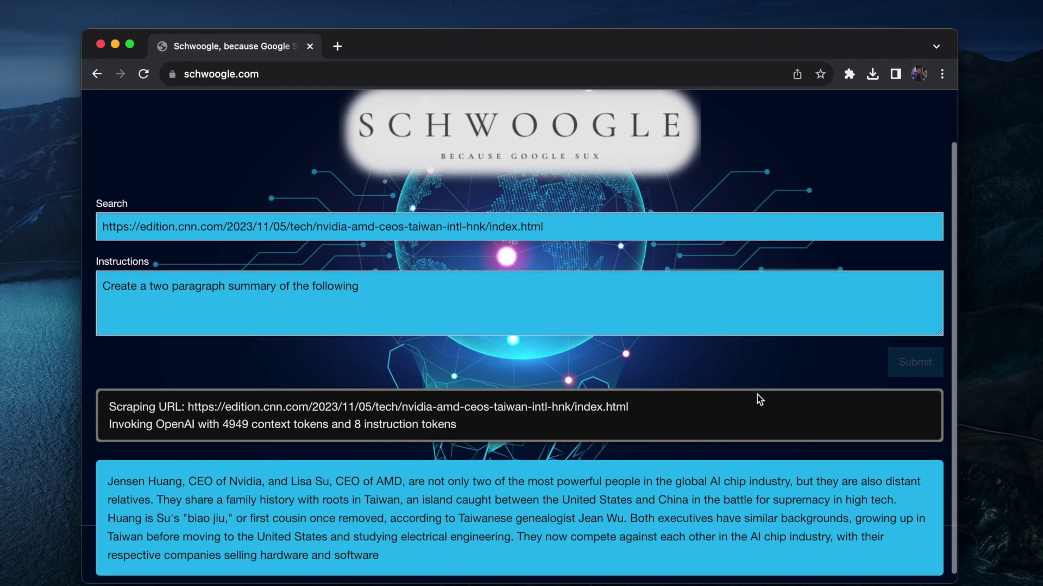
scroll(758, 399, down, 2)
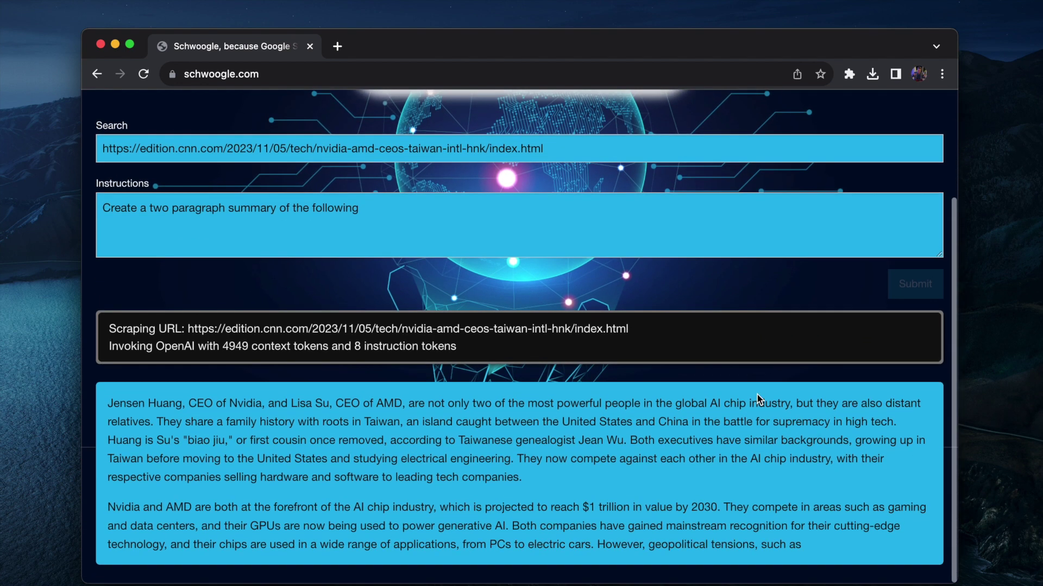
scroll(254, 431, down, 2)
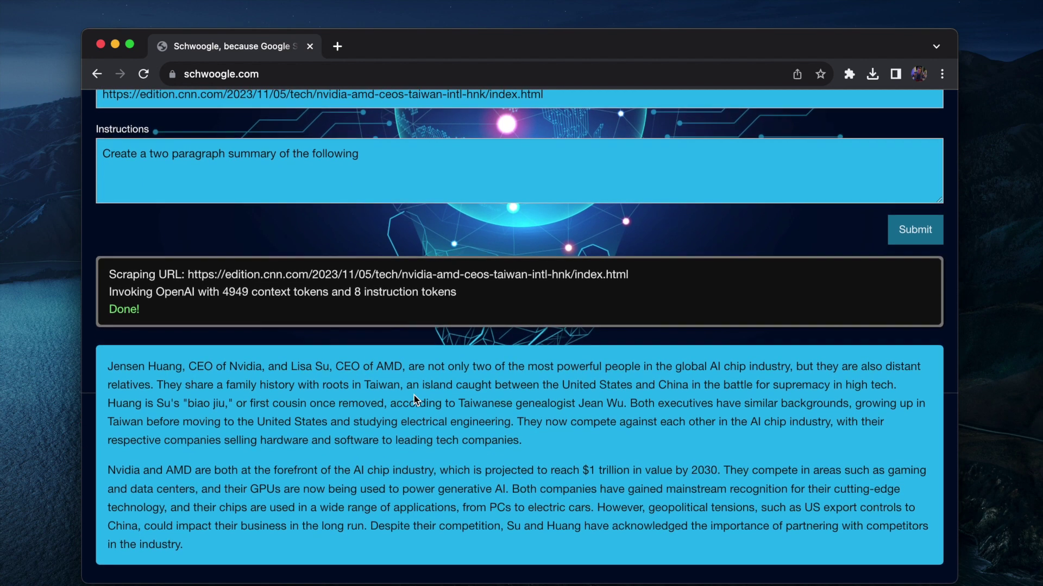
scroll(414, 395, up, 4)
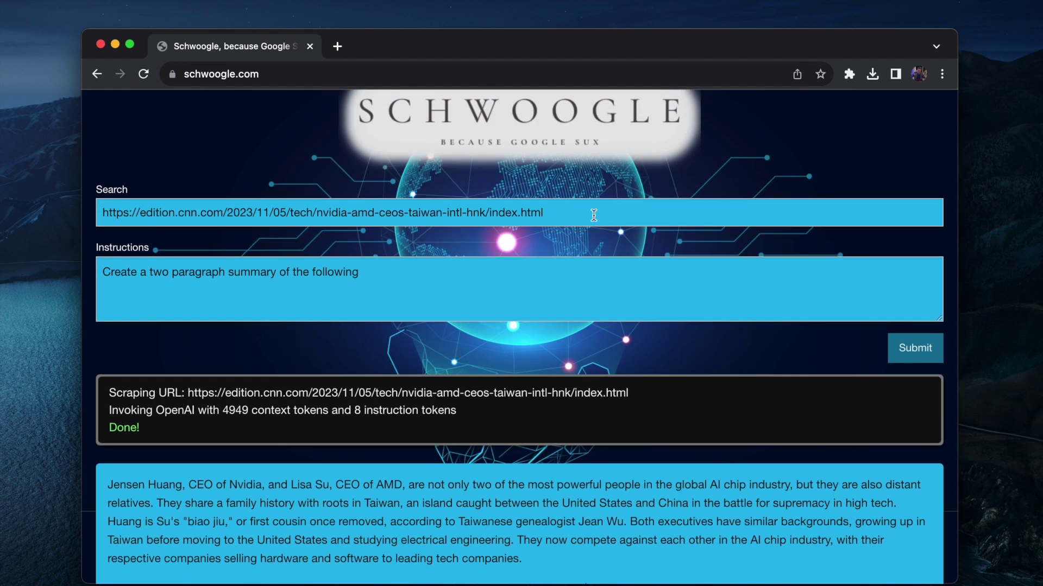
click(594, 216)
- Search 'site:stackoverflow.com mailkit mimekit send email' with instructions 'Create a C# method that sends an email'
key(super+a)
text(site:)
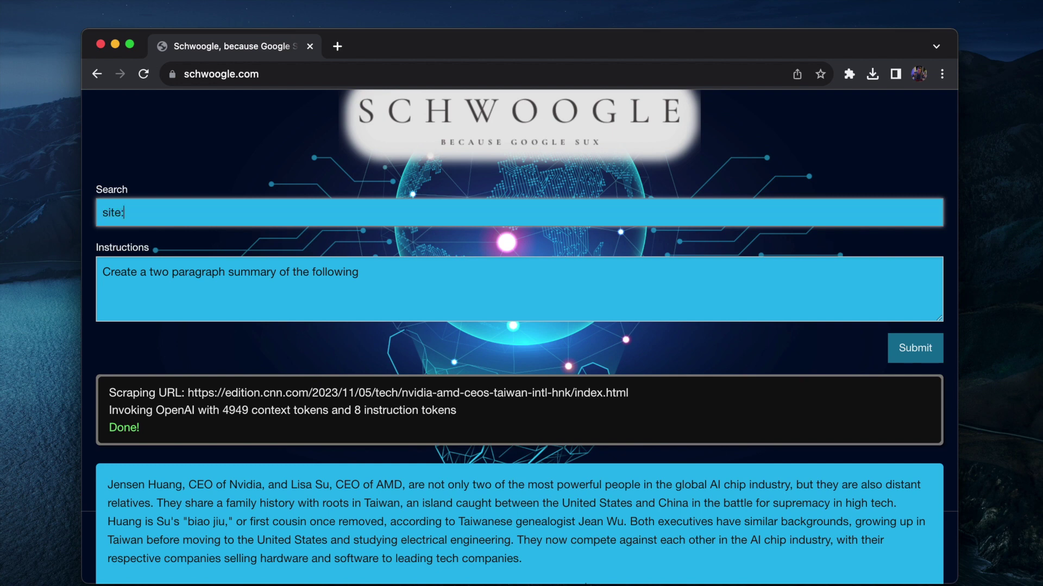
text(stackoverflow.com)
key(Tab)
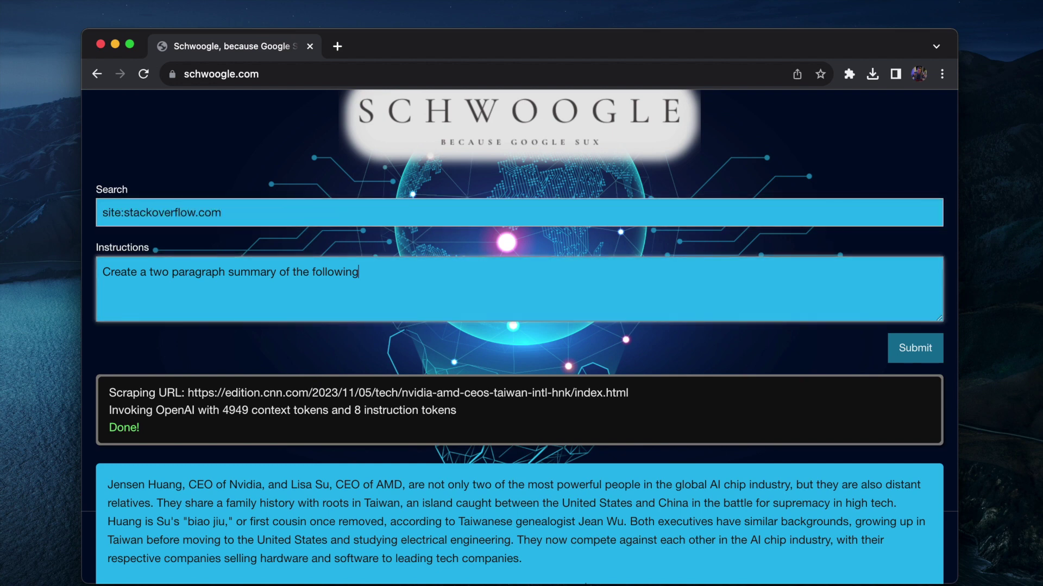
key(super+a)
text(Create )
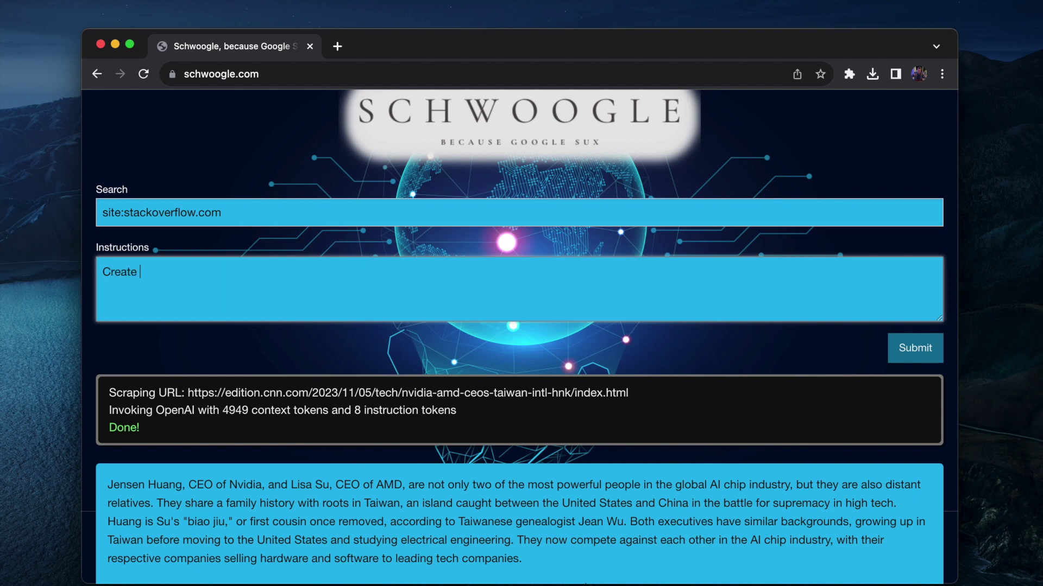
text(a C# method)
click(553, 220)
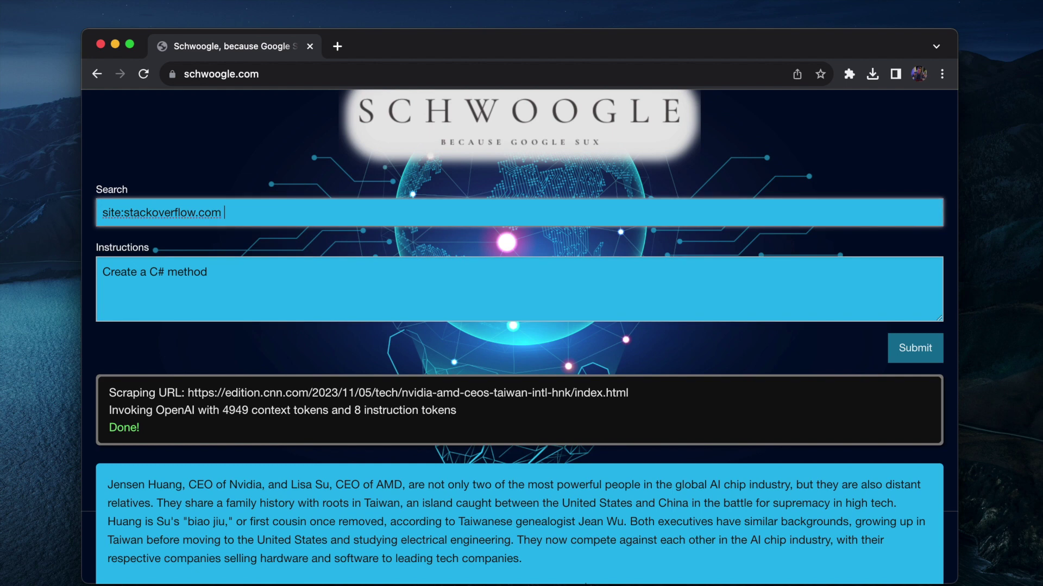
text(mailkit mimekit send email)
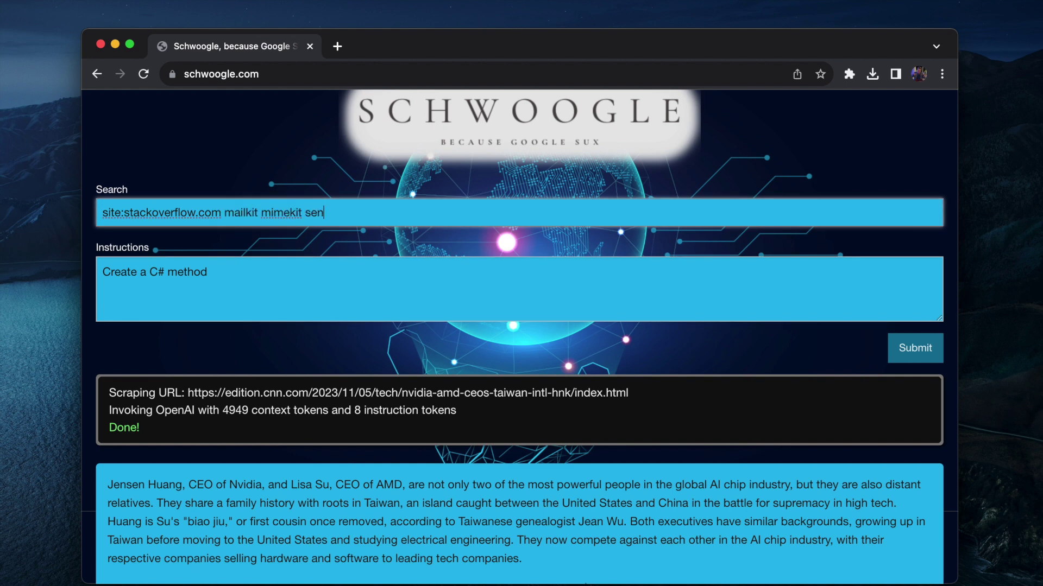
click(206, 271)
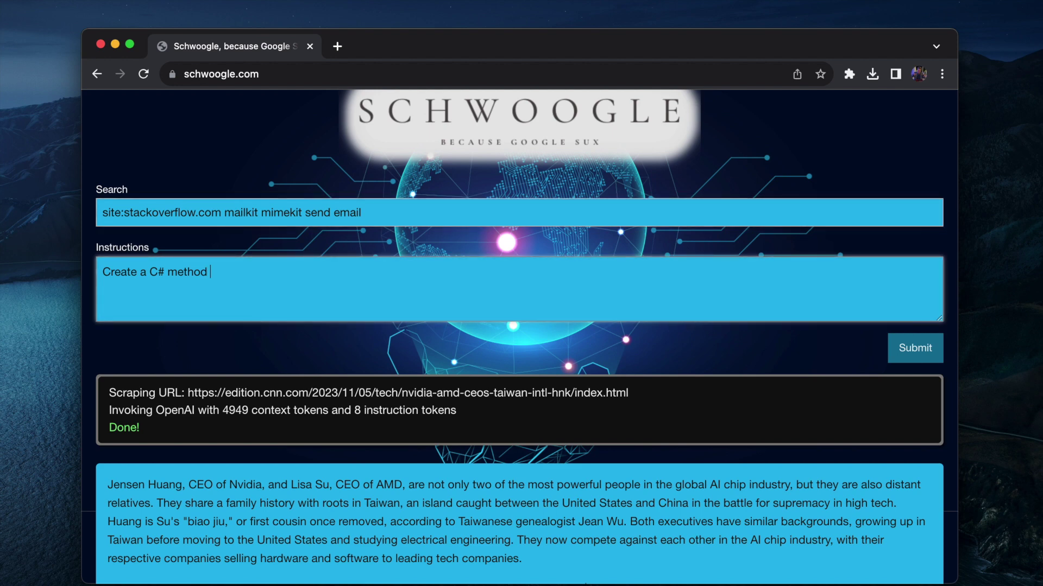
text(that sends an email)
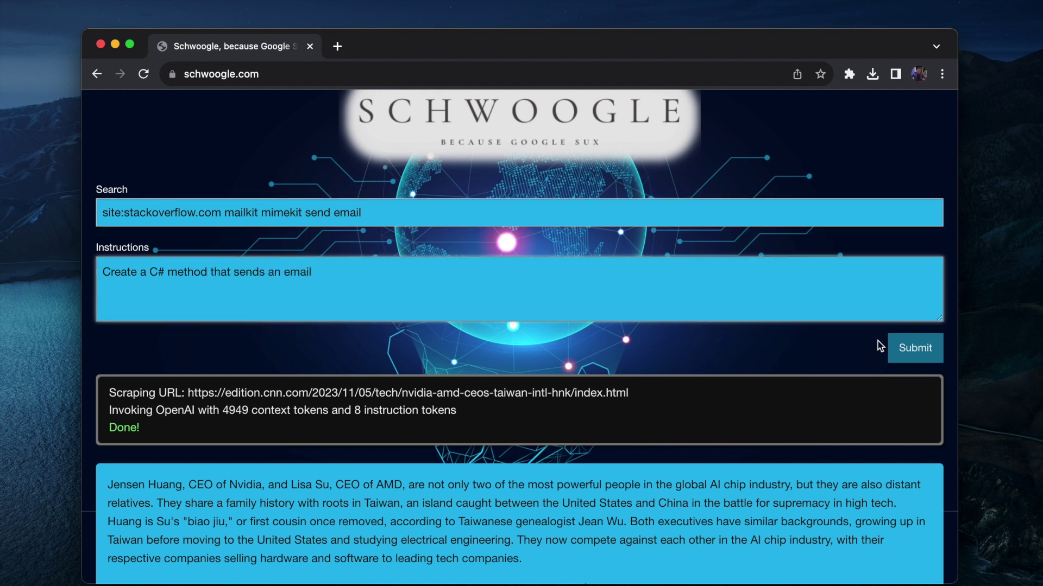
click(922, 354)
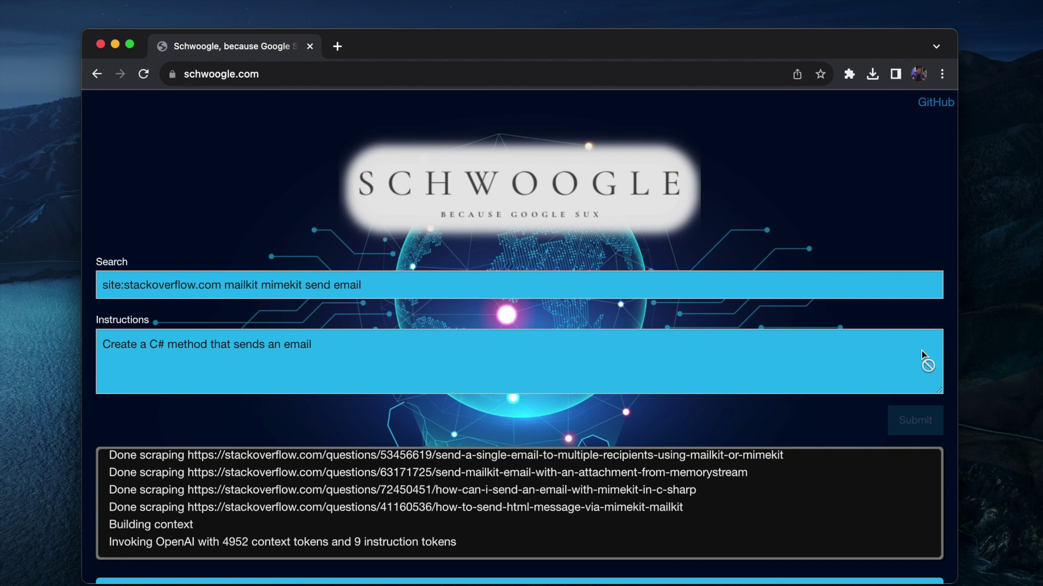
- Scroll through the generated C# SendEmail method and its explanation, then back up
scroll(921, 354, down, 7)
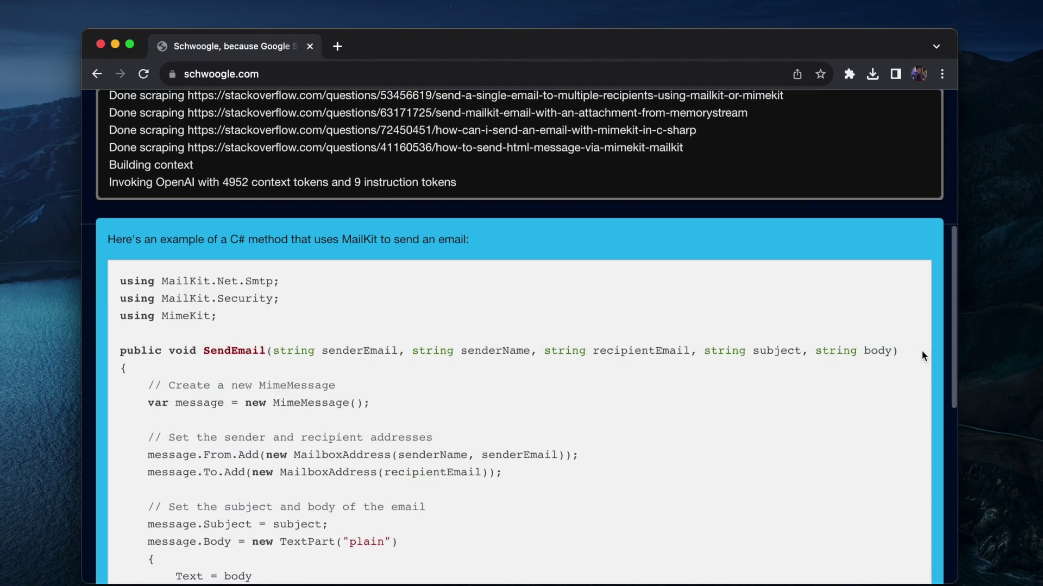
scroll(922, 356, down, 7)
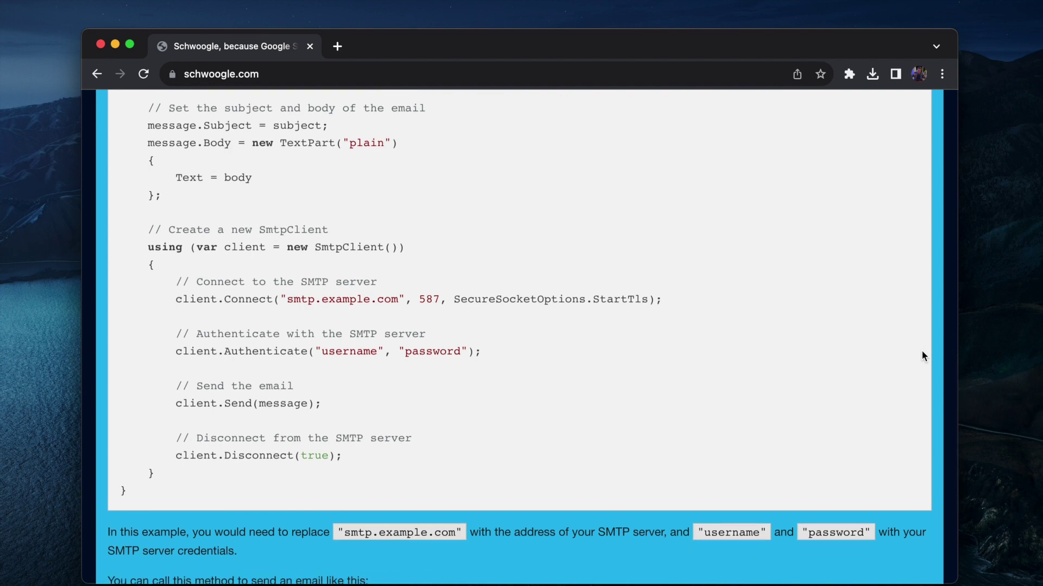
scroll(922, 353, up, 6)
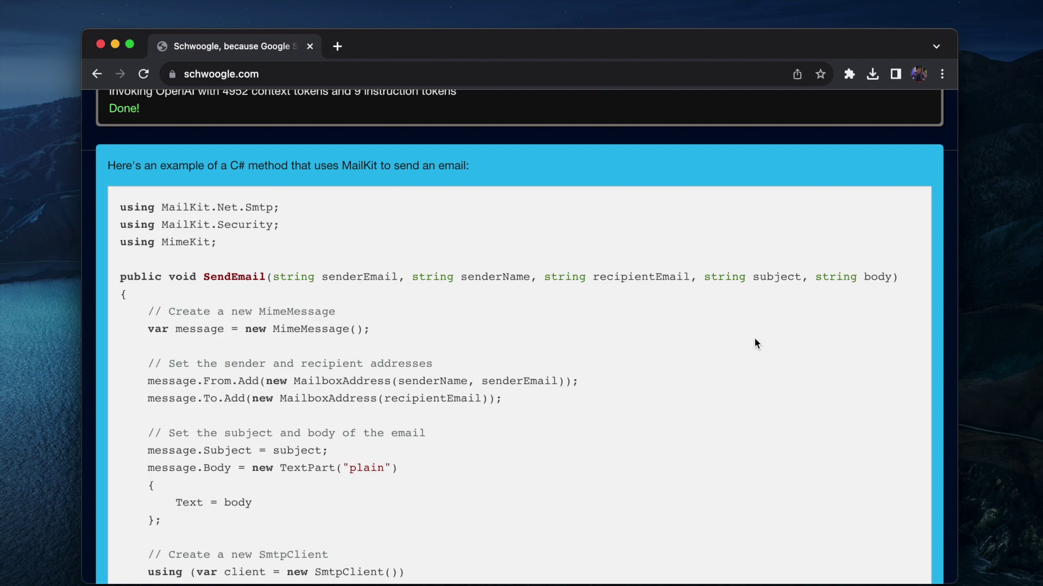
scroll(755, 341, up, 5)
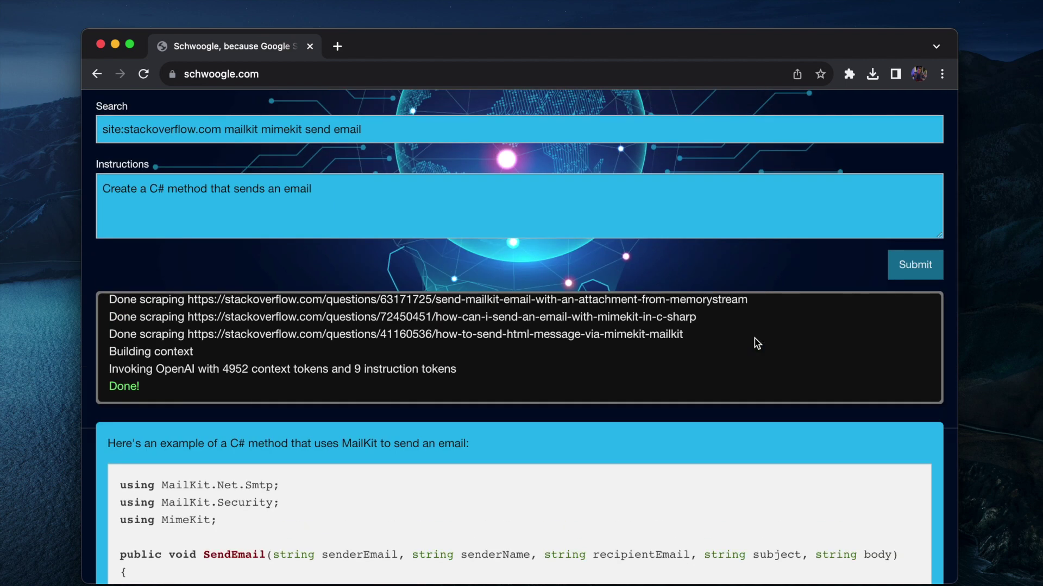
scroll(754, 338, down, 4)
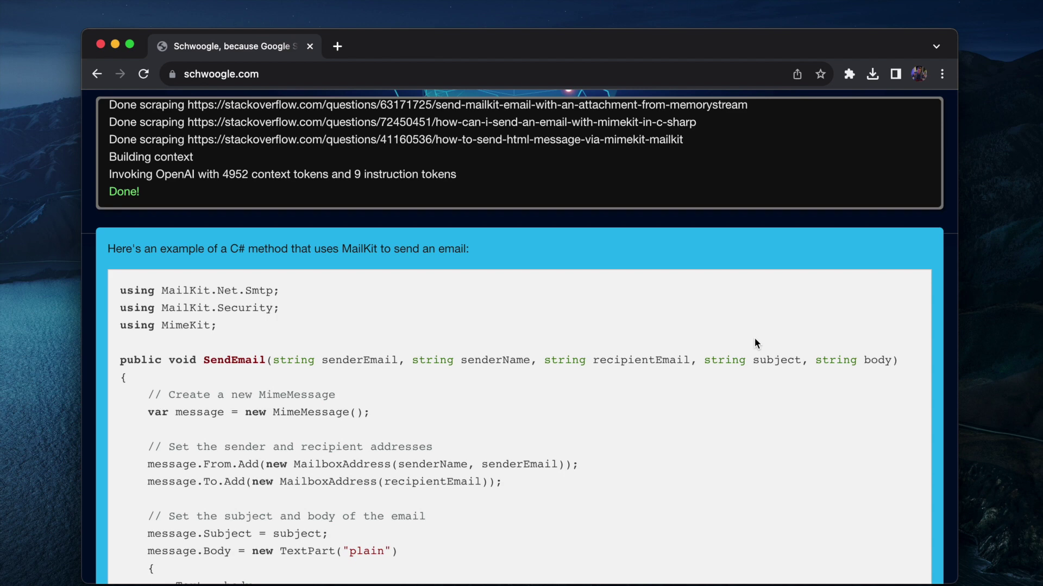
scroll(754, 340, down, 10)
scroll(754, 340, down, 8)
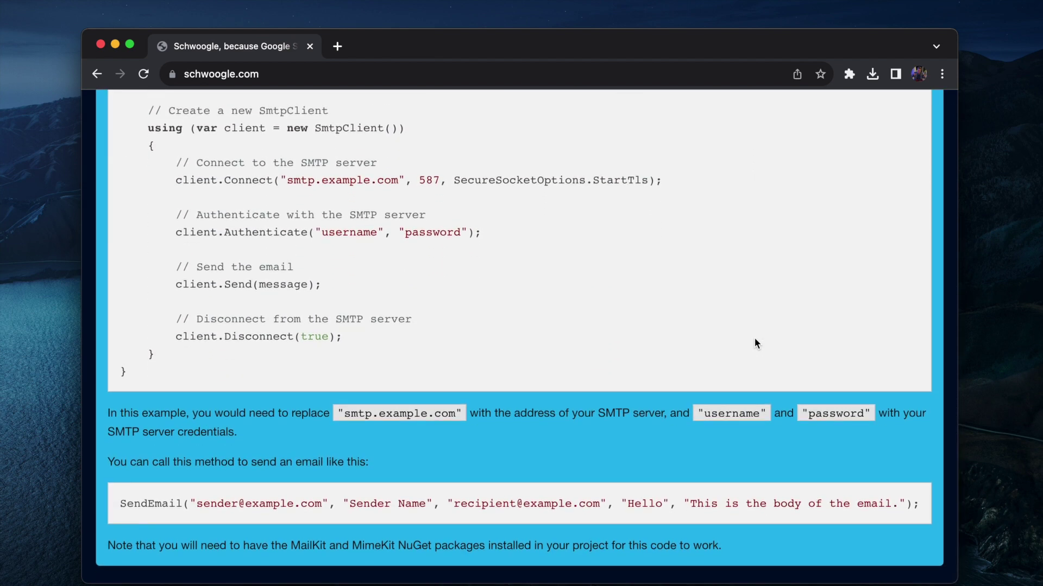
scroll(754, 343, up, 18)
scroll(755, 338, up, 10)
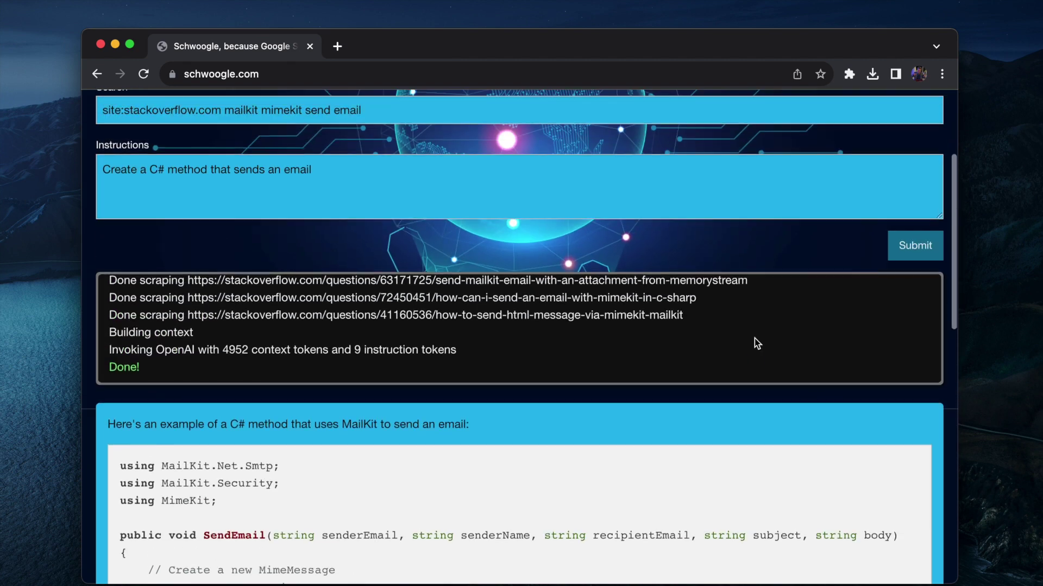
scroll(755, 338, up, 3)
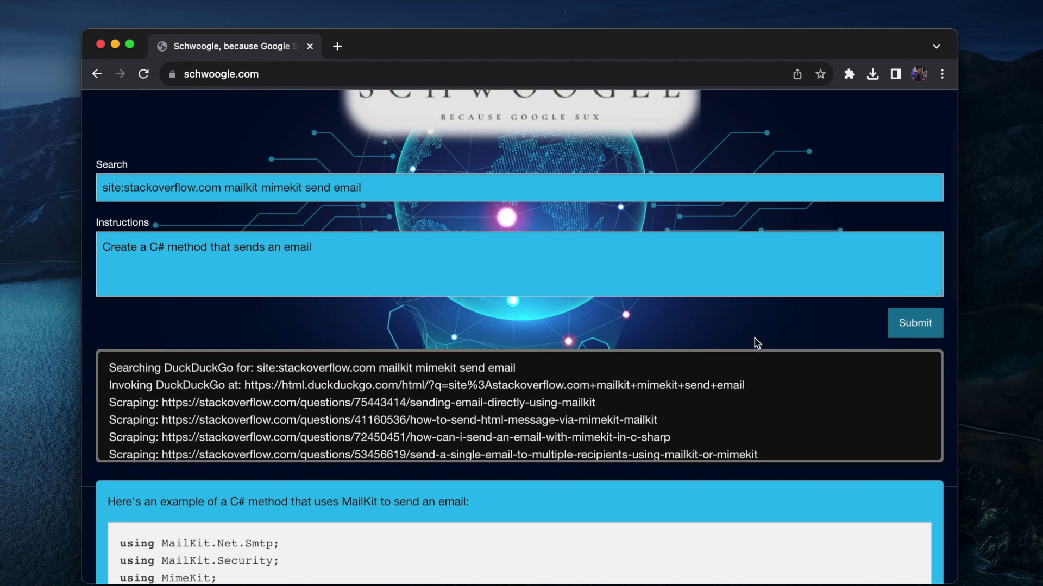
scroll(754, 338, up, 2)
scroll(755, 337, down, 15)
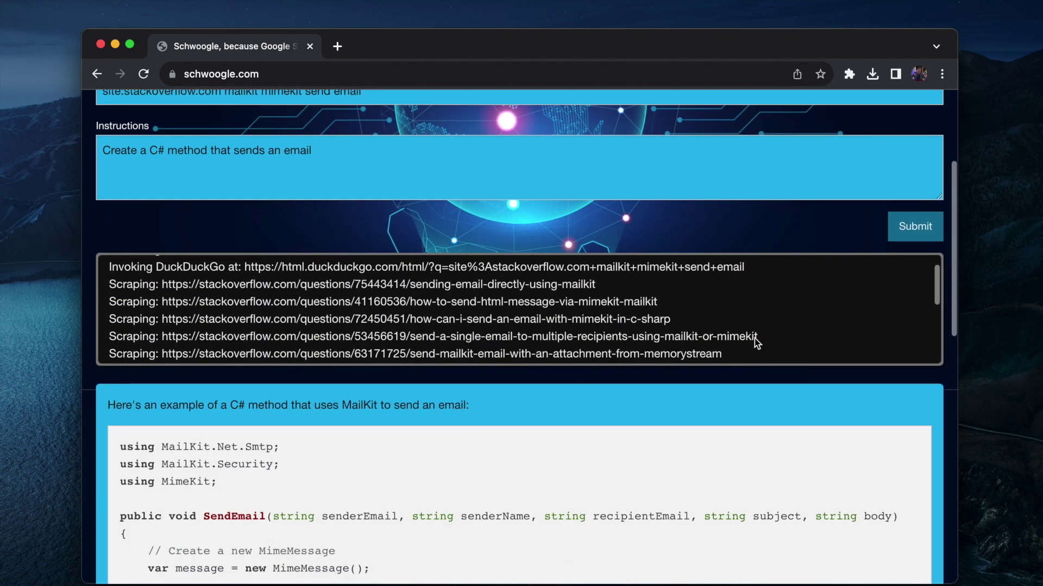
scroll(755, 339, down, 5)
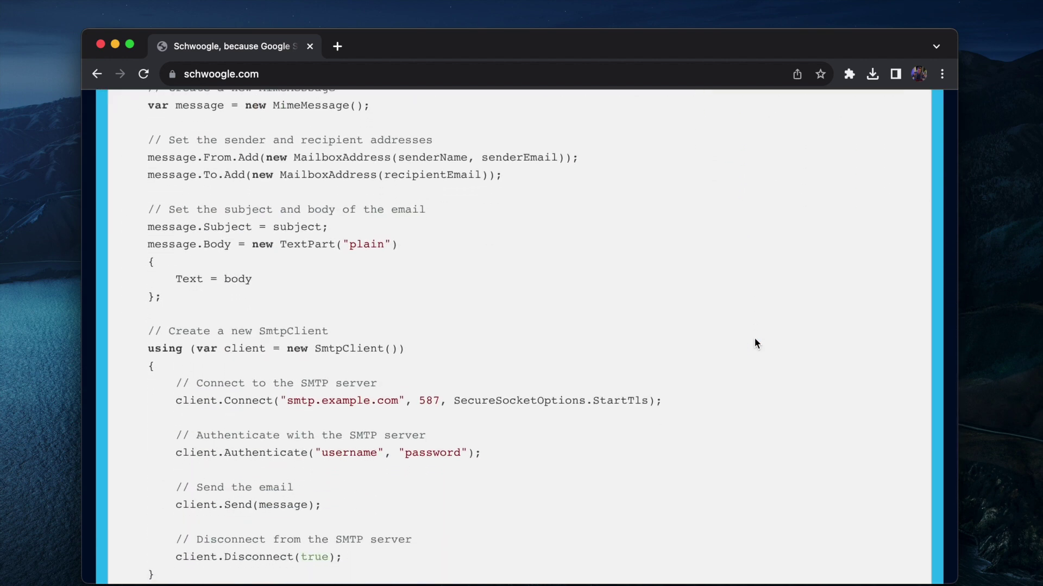
scroll(754, 340, down, 4)
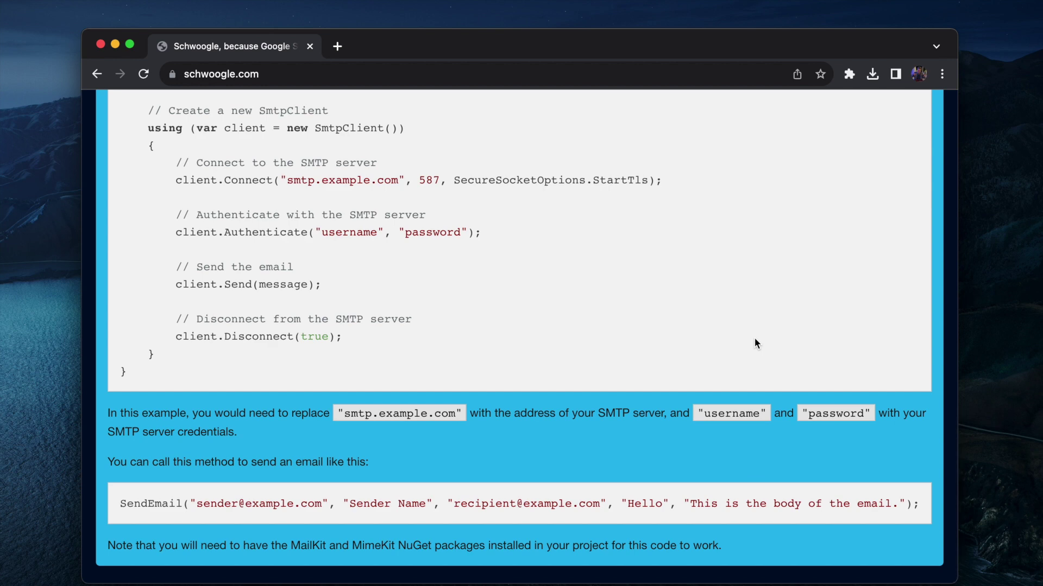
scroll(755, 343, up, 20)
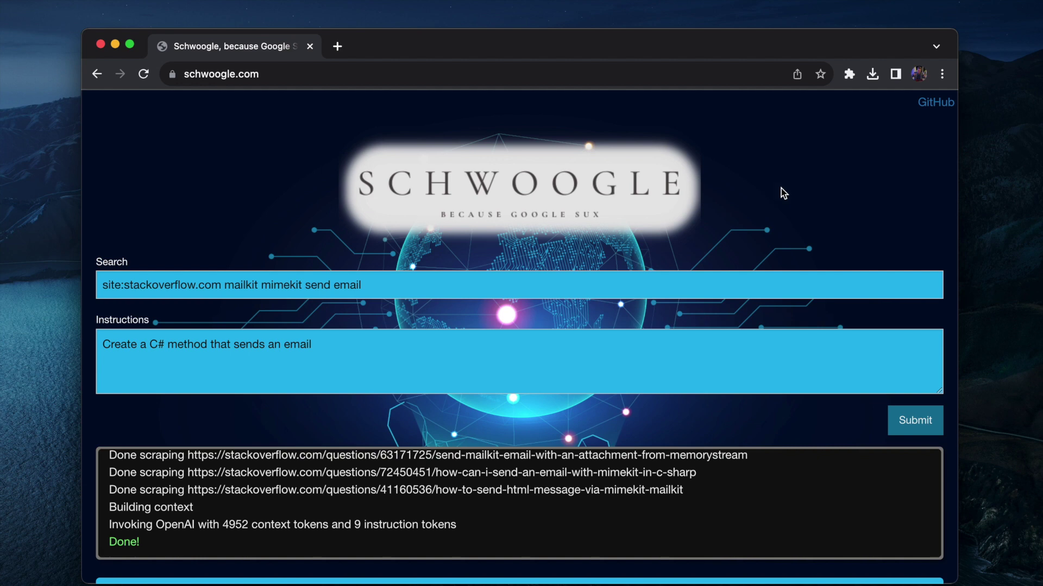
click(935, 102)
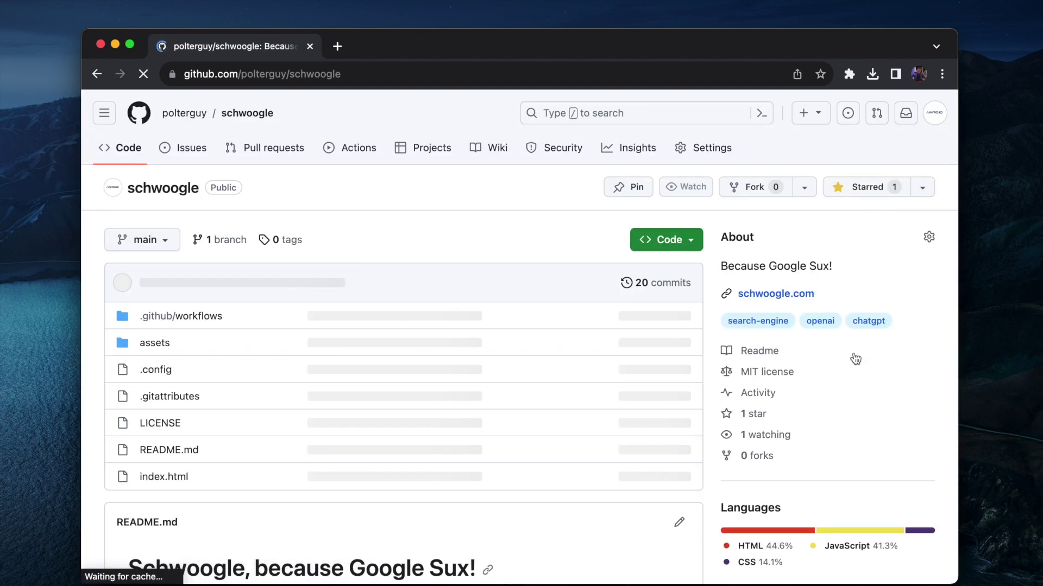
- Scroll down the schwoogle GitHub repository to read its README
scroll(853, 352, down, 5)
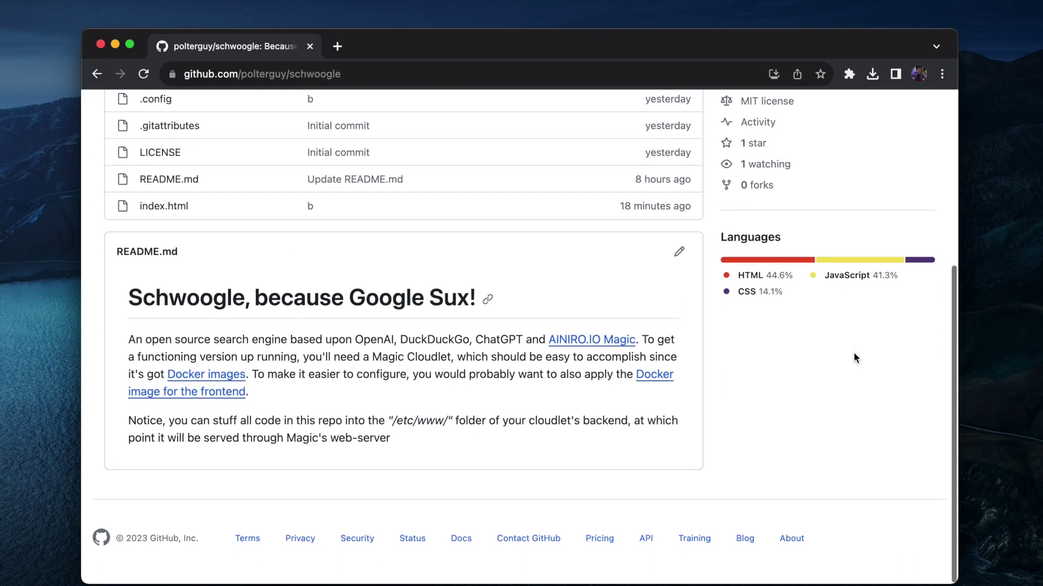